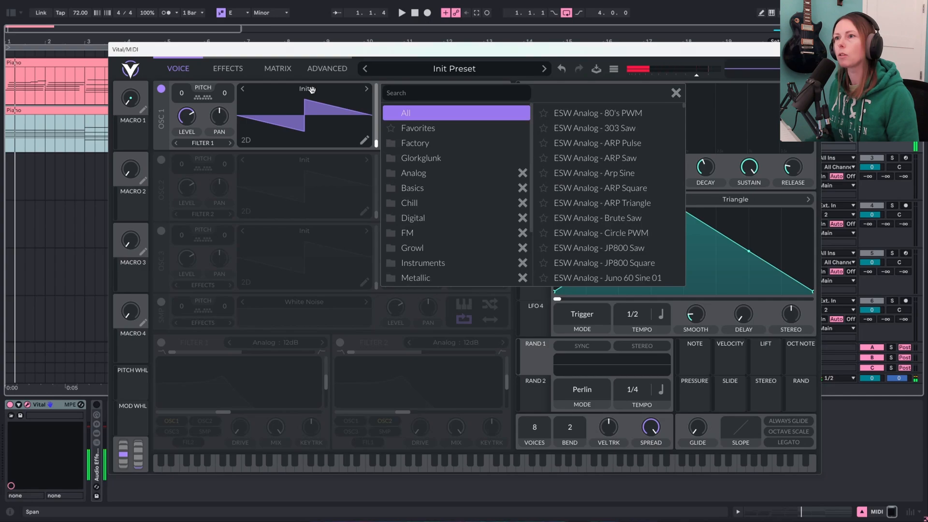
- Load the Factory Classic Blend wavetable into oscillator 1, move its wave position up to the pulse shape, and audition it
left_click(458, 143)
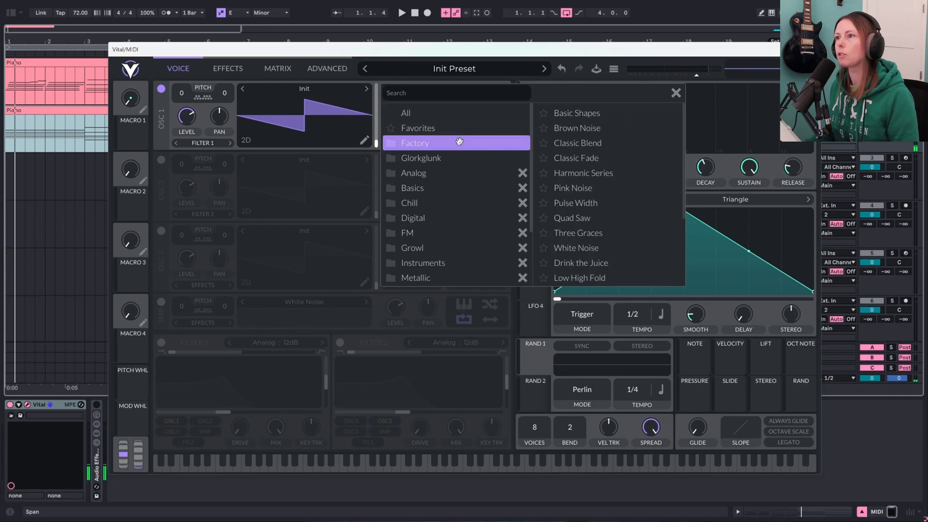
left_click(638, 143)
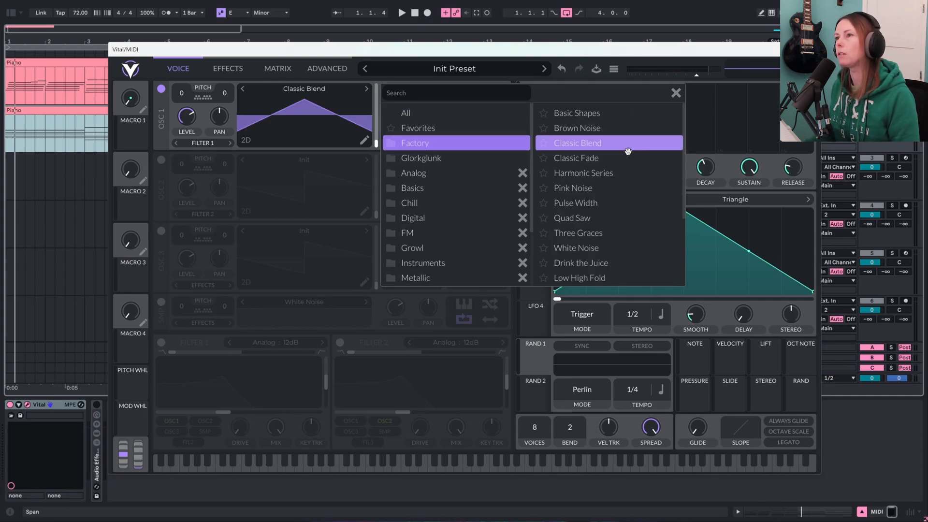
left_click(676, 92)
left_click_drag(376, 143, 393, 88)
key("space")
key("space")
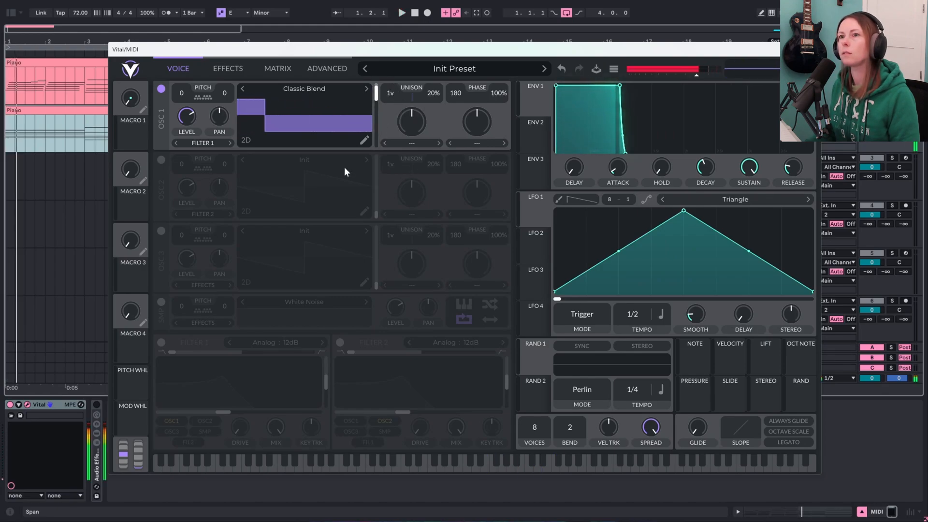
- Enable oscillator 2 with the Factory Classic Fade wavetable and raise its wave position to a pulse shape
left_click(161, 159)
left_click(345, 157)
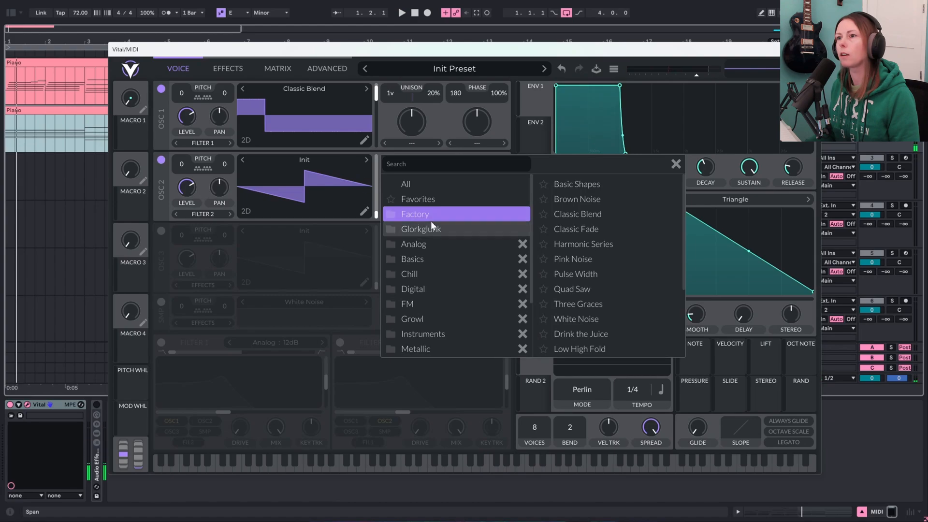
left_click(640, 223)
left_click(676, 164)
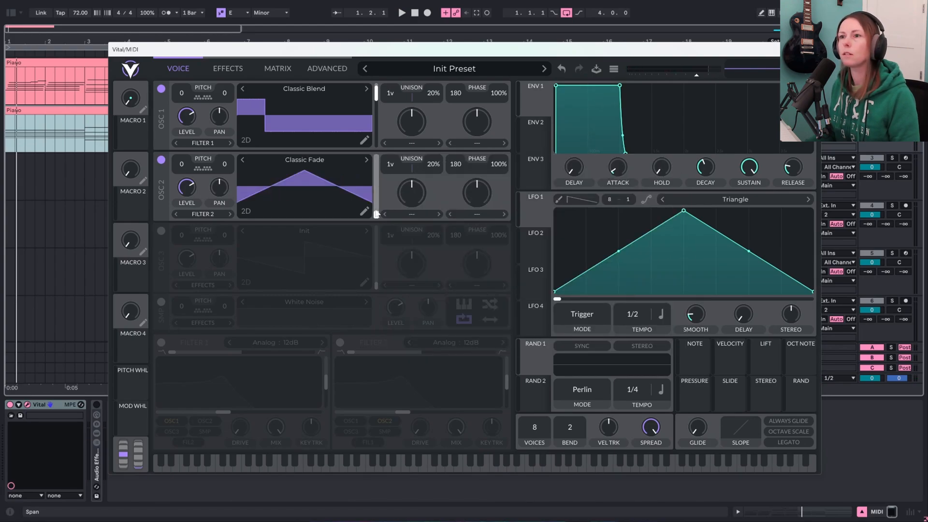
left_click_drag(377, 213, 387, 146)
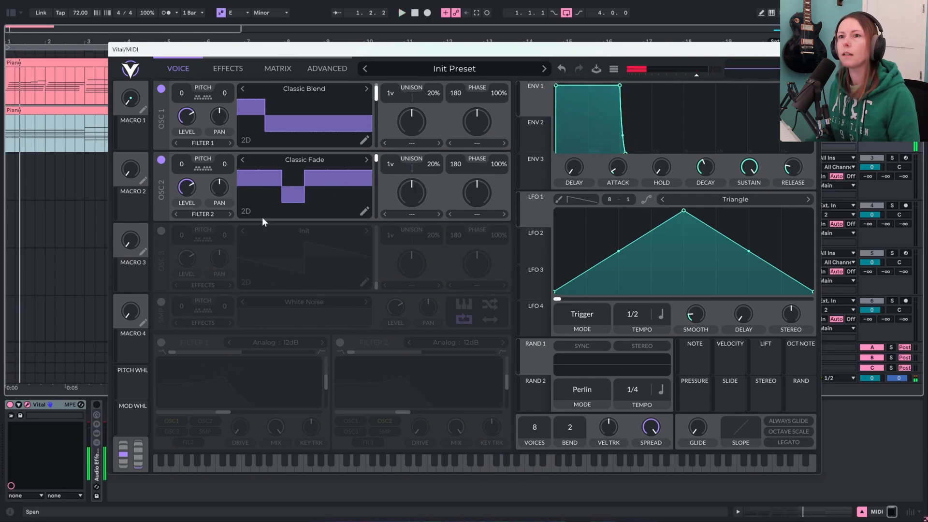
- Enable Filter 1 for both oscillators as Analog 24dB and lower its resonance
left_click(161, 343)
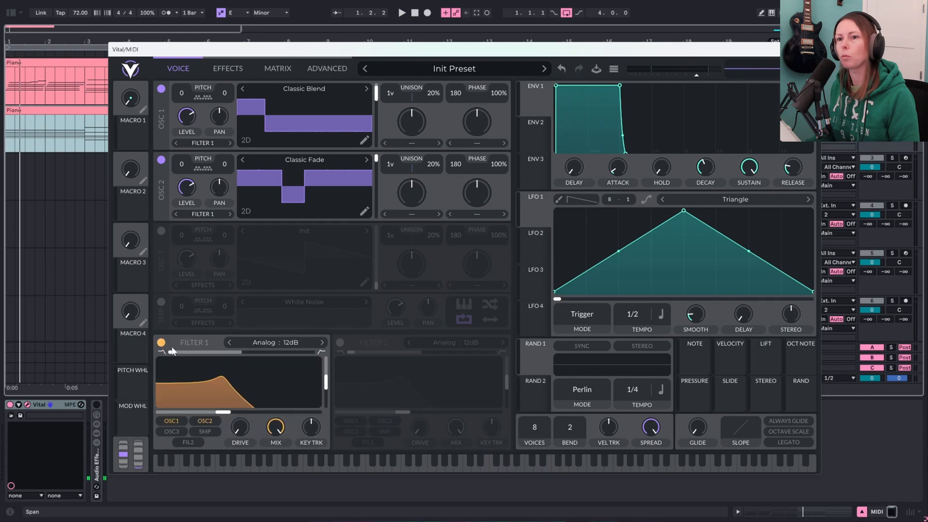
left_click(321, 342)
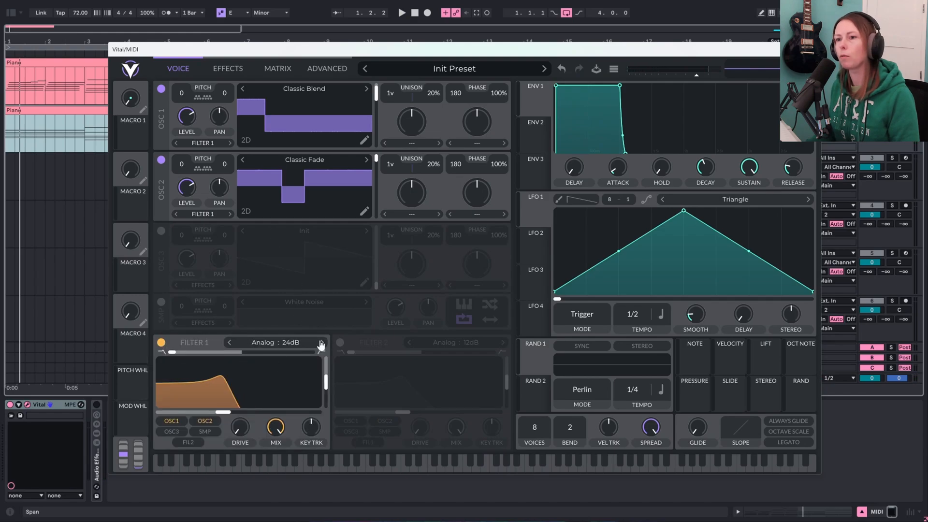
left_click_drag(329, 394, 329, 402)
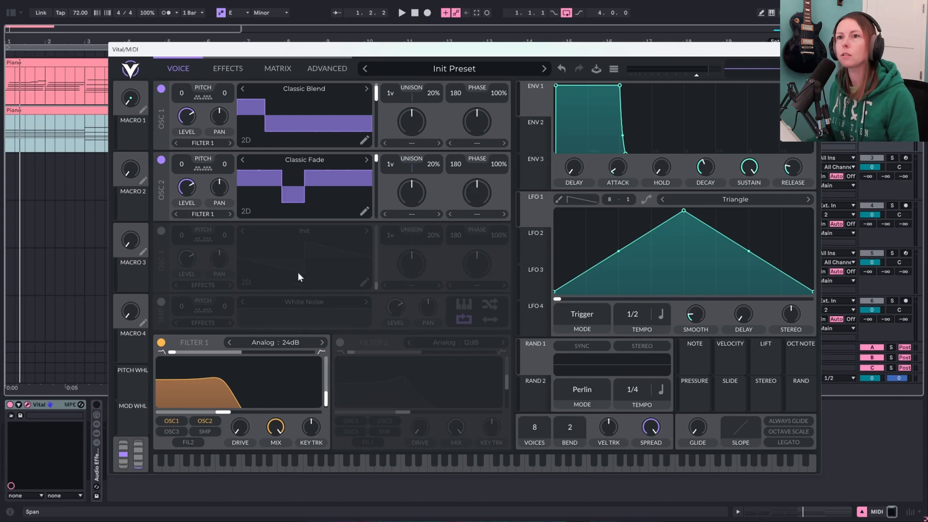
- Give Envelope 1 a short attack, slightly reduced sustain and longer release, and fine-tune the Filter 1 cutoff
left_click_drag(558, 87, 565, 87)
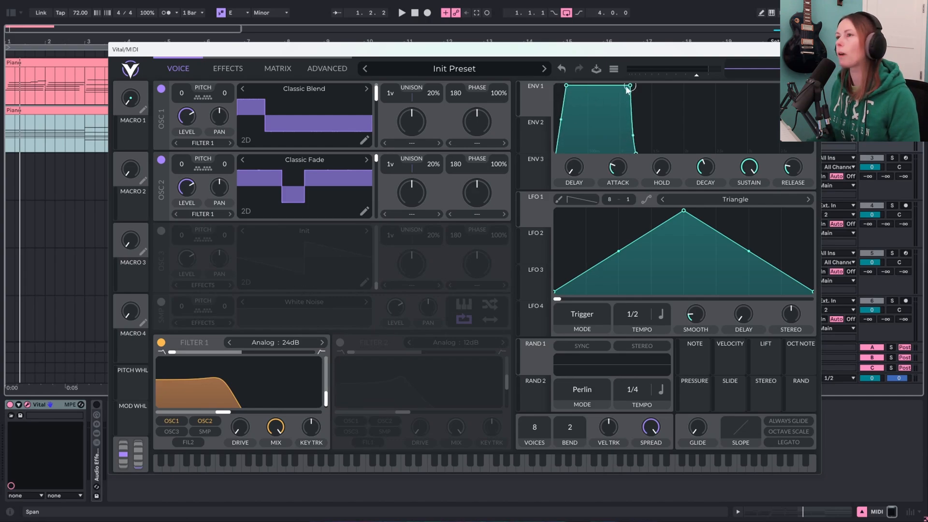
left_click_drag(631, 87, 631, 98)
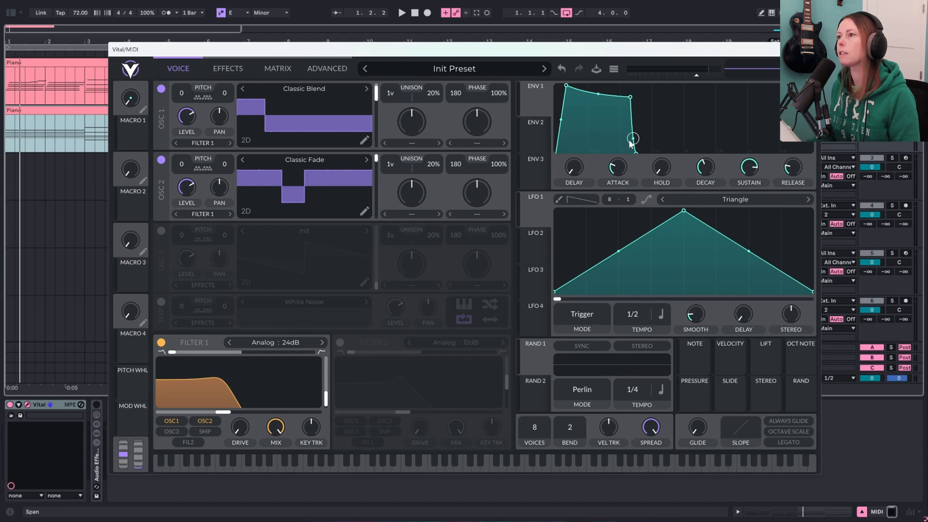
left_click_drag(637, 154, 681, 152)
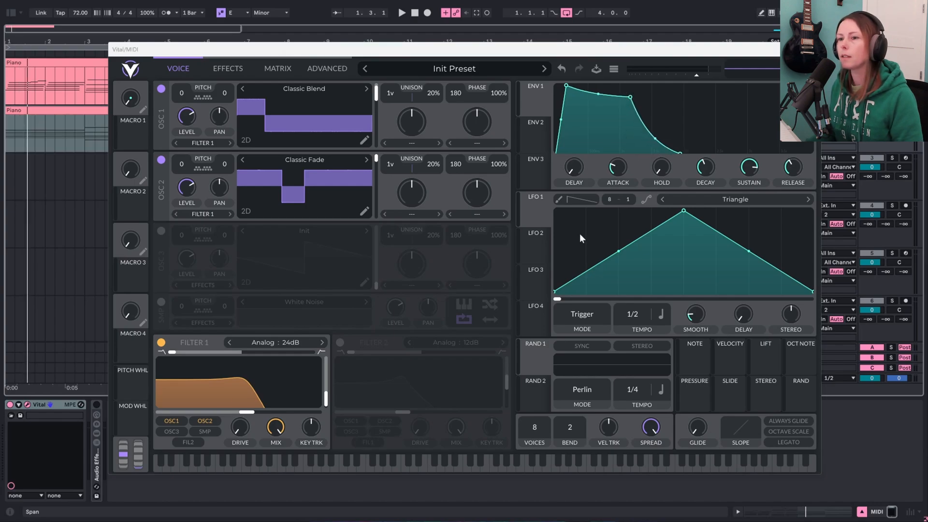
left_click_drag(247, 413, 243, 413)
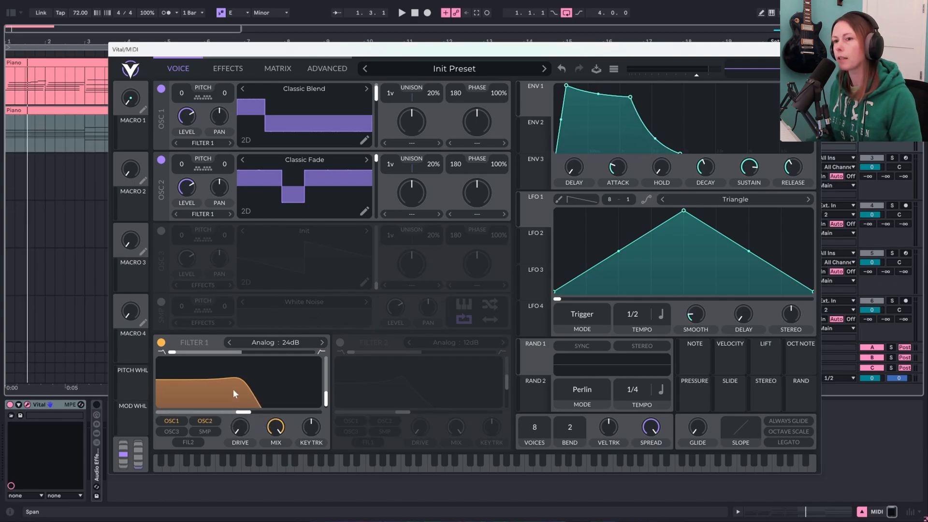
- Shape Envelope 2 with a slower curved attack, a longer decay and release, and a reduced sustain
left_click(533, 137)
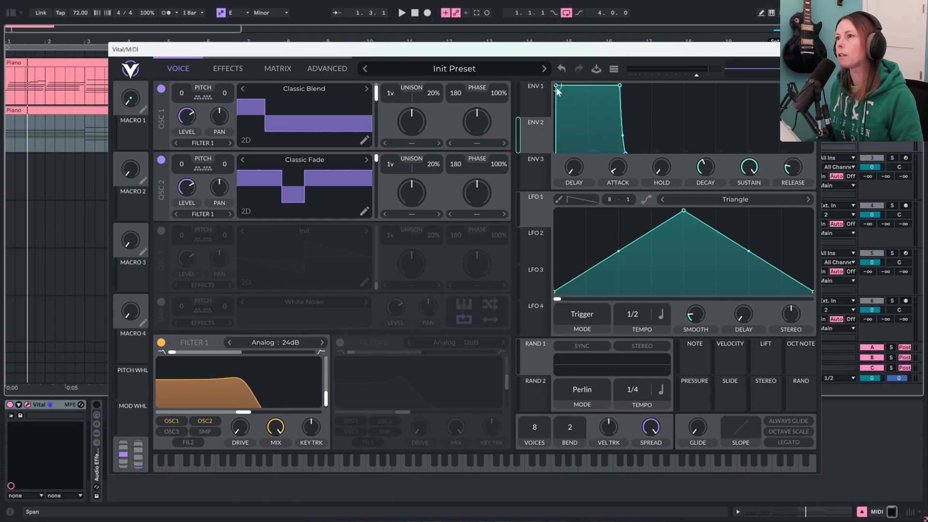
left_click_drag(559, 91, 589, 86)
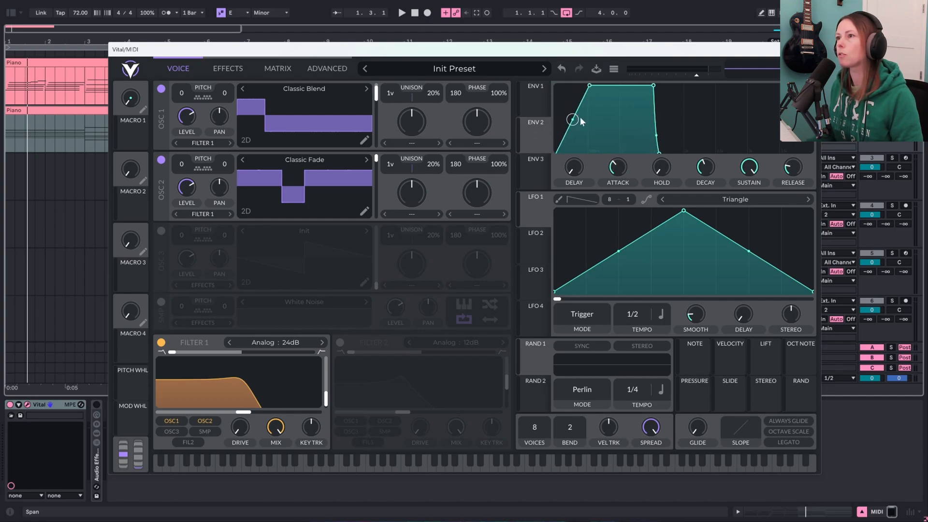
left_click_drag(573, 123, 576, 108)
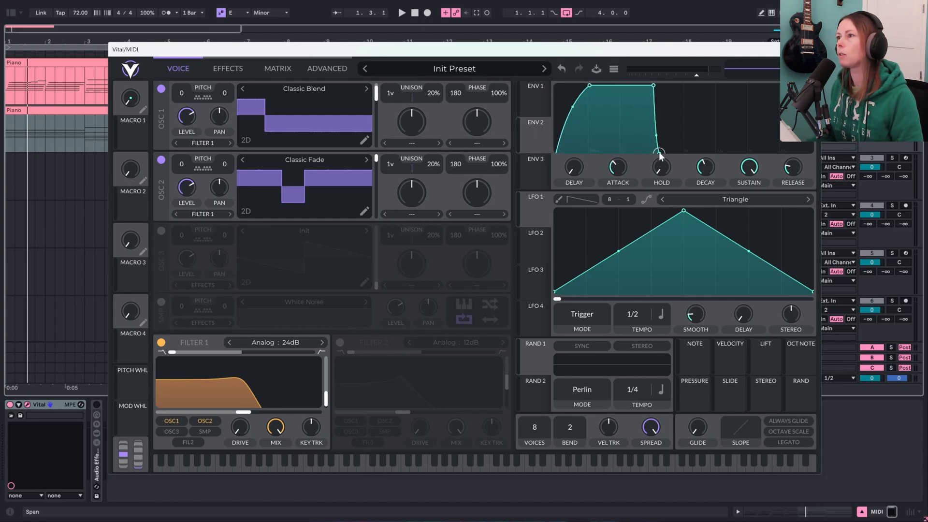
left_click_drag(658, 153, 713, 154)
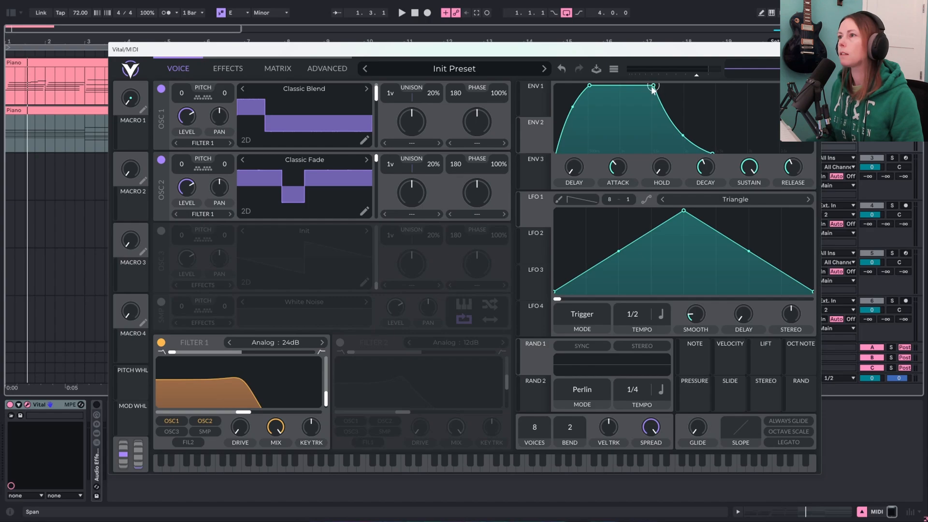
left_click_drag(653, 89, 673, 114)
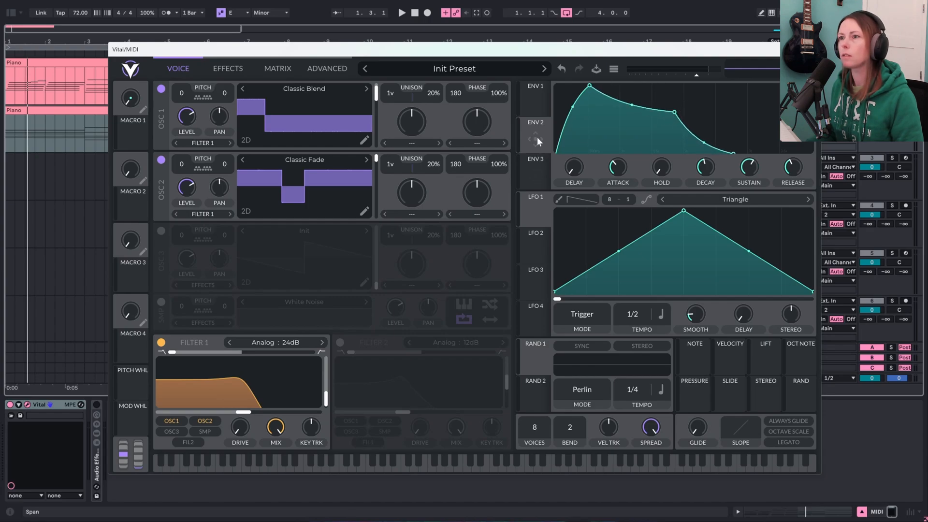
- Modulate the Filter 1 cutoff with Envelope 2, audition it, and refine the envelope with a longer attack and lower sustain
left_click_drag(538, 138, 227, 412)
key("space")
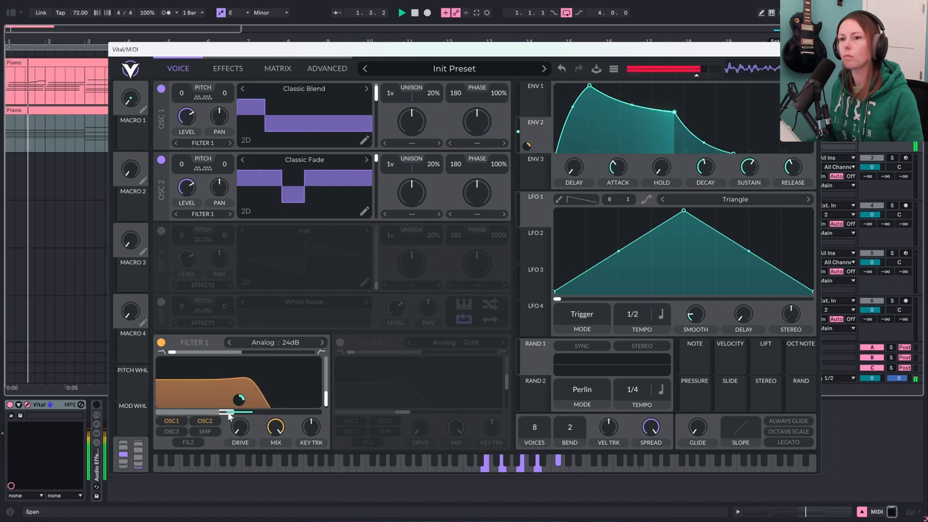
left_click_drag(675, 113, 665, 117)
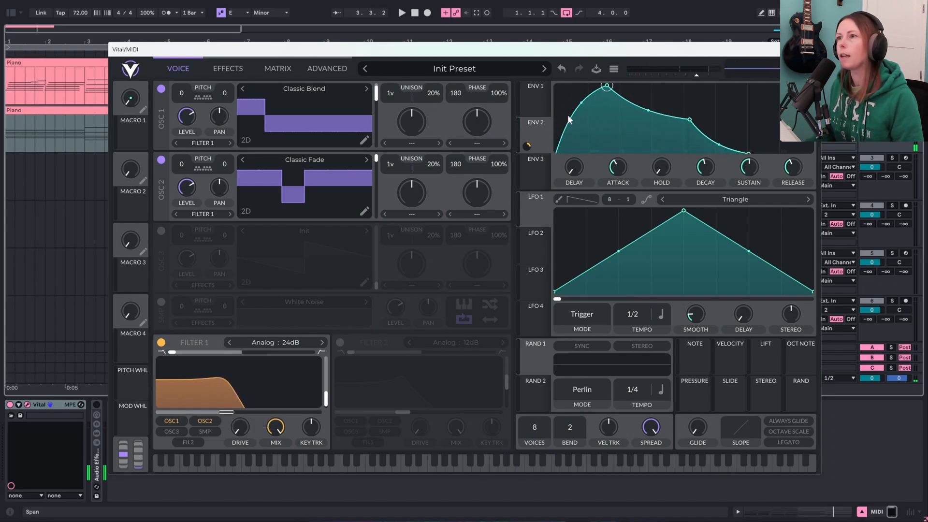
- Set the transpose of oscillators 1 and 2 to -6 semitones
left_click(541, 167)
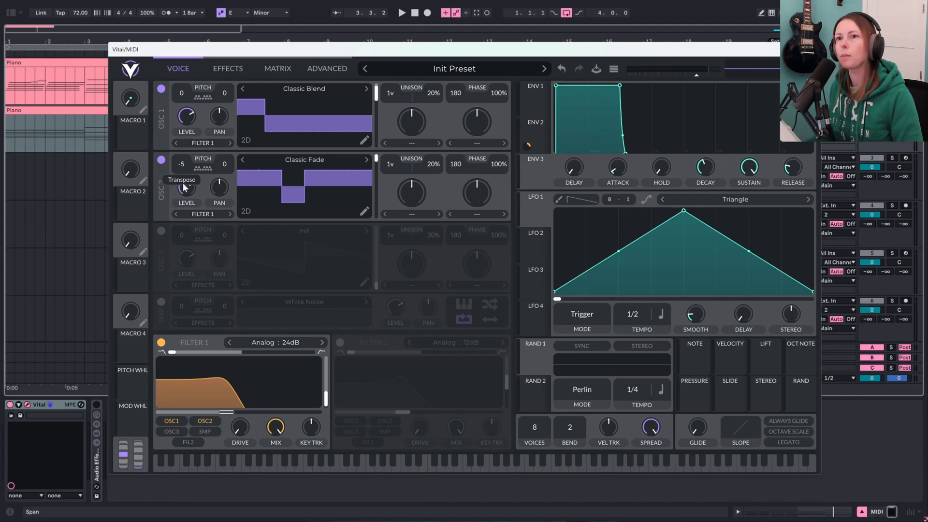
left_click_drag(182, 187, 181, 181)
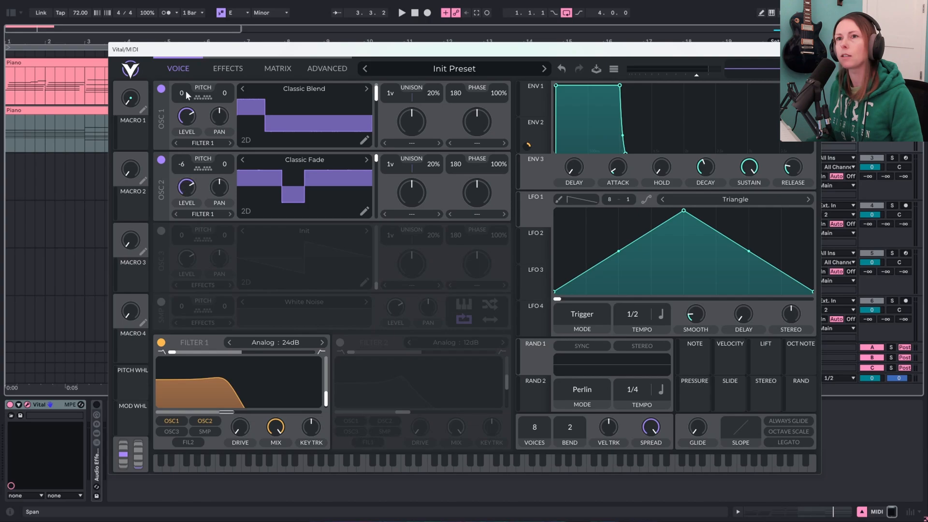
left_click_drag(188, 112, 188, 112)
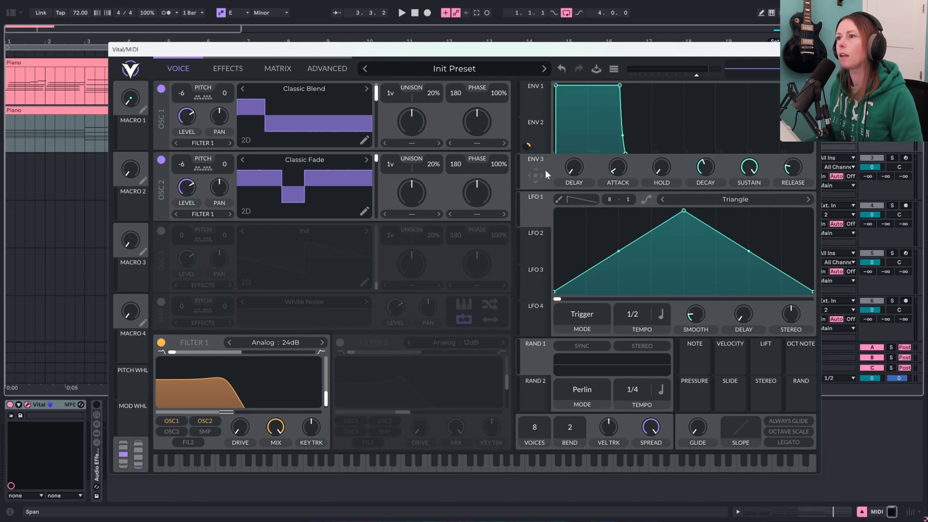
- Give Envelope 3 a curved attack and longer release, and assign it to oscillator 2's transpose with a modulation amount of 6
left_click_drag(560, 87, 569, 107)
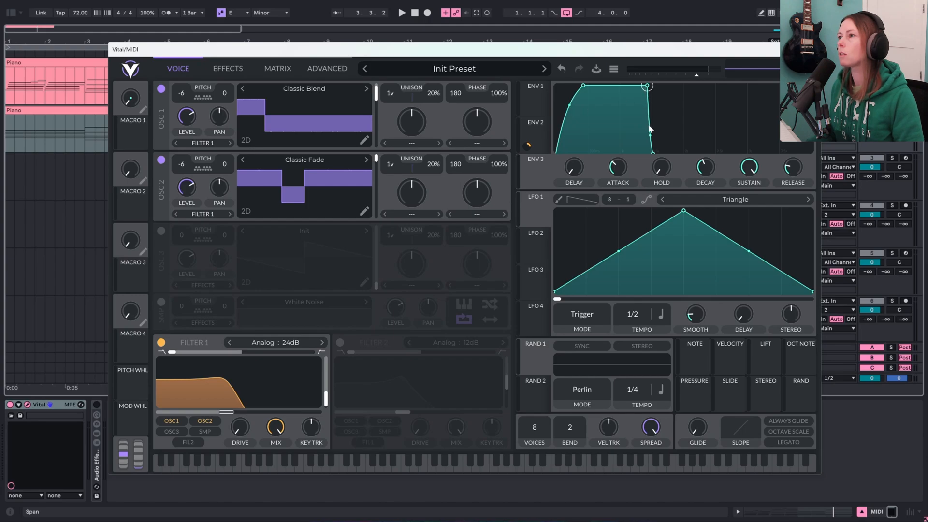
left_click_drag(660, 152, 692, 151)
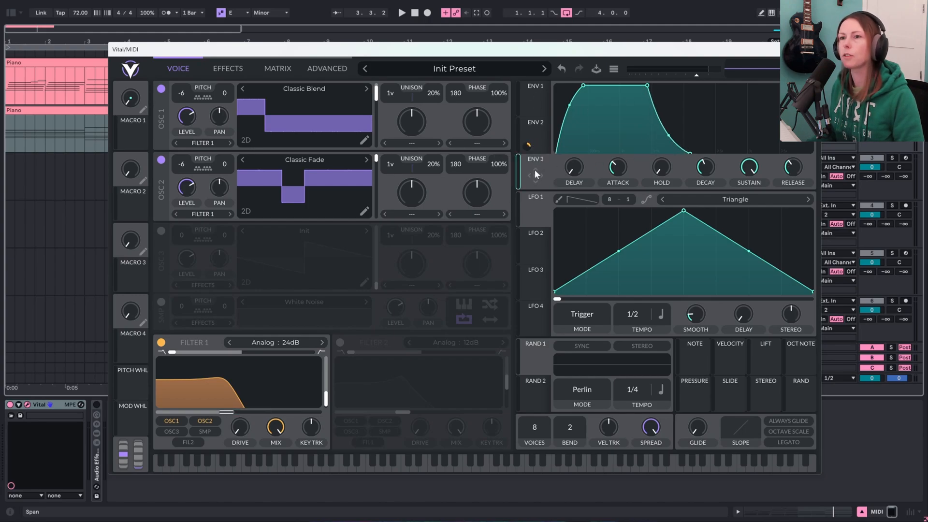
left_click_drag(534, 171, 186, 182)
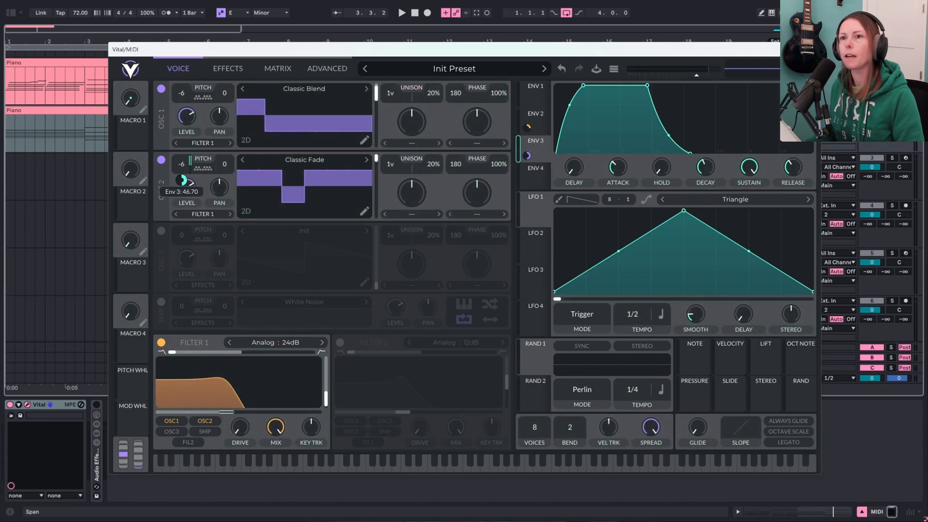
right_click(181, 181)
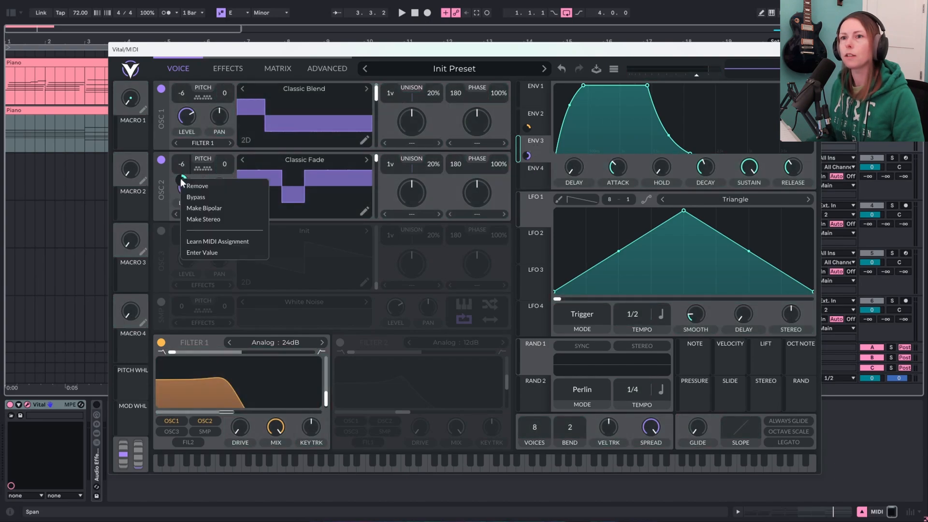
left_click(219, 250)
type("6")
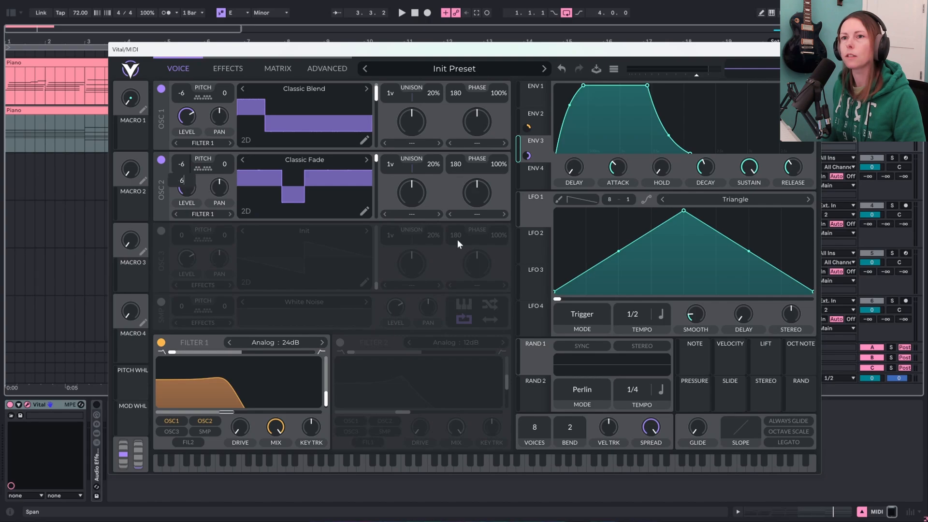
key("Return")
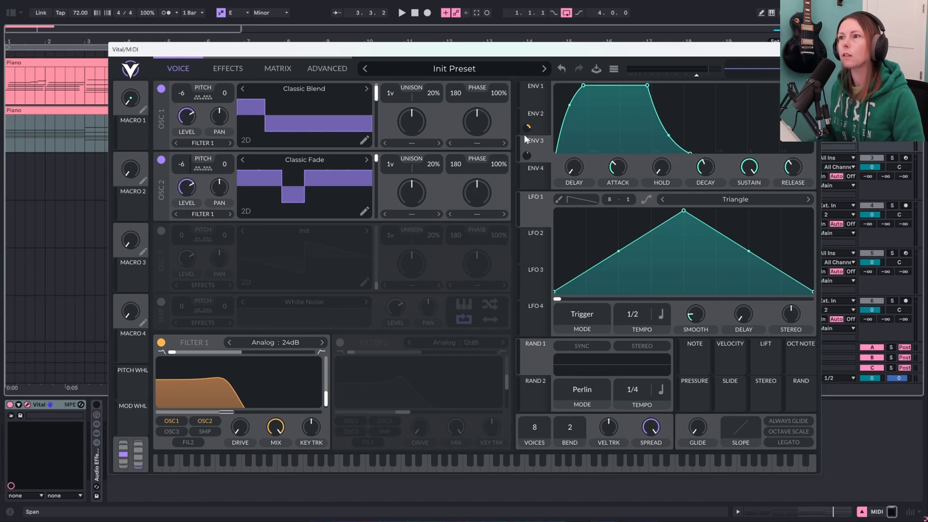
- Assign Envelope 3 to oscillator 1's transpose, enter the same modulation amount as on oscillator 2, and audition the result
left_click_drag(541, 153, 182, 95)
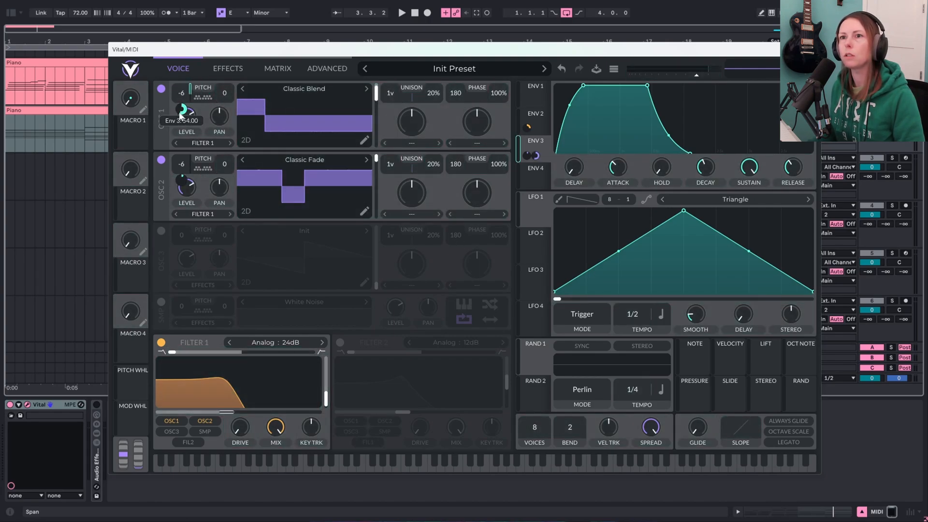
right_click(182, 109)
left_click(222, 190)
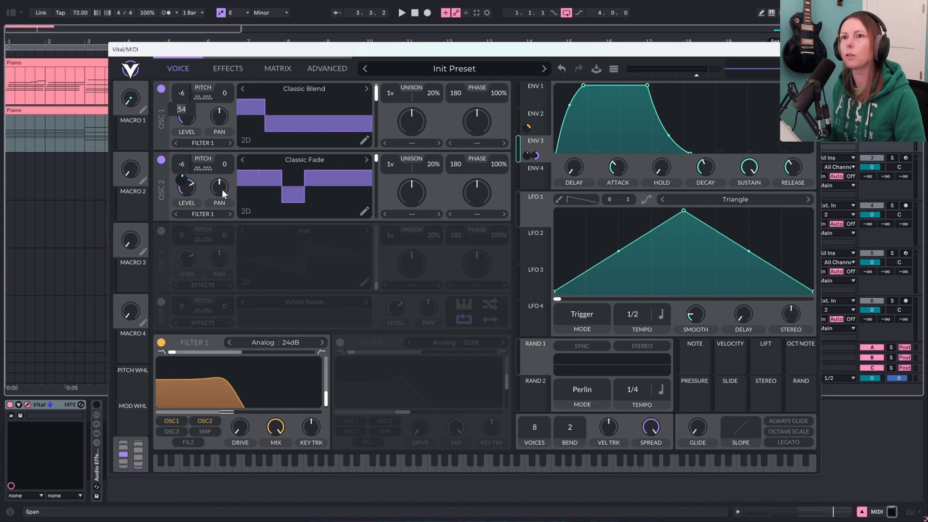
key("Return")
key("space")
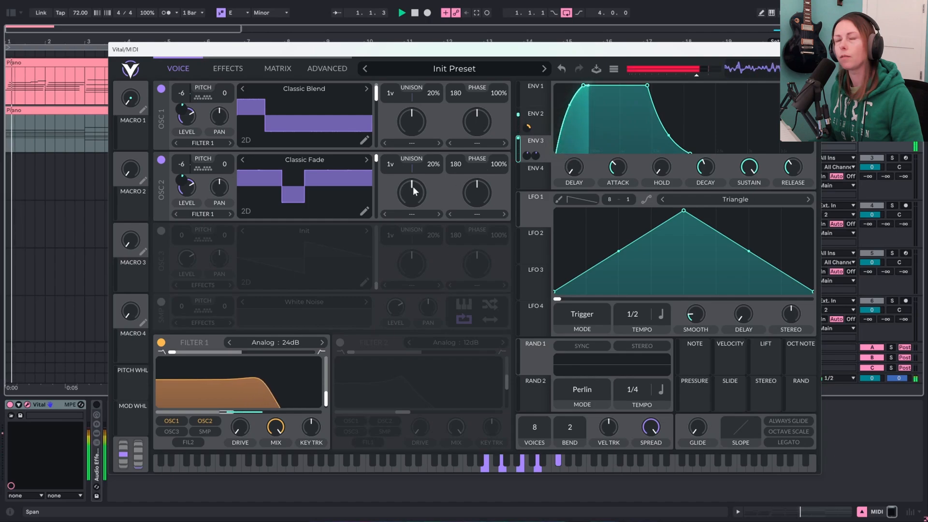
key("space")
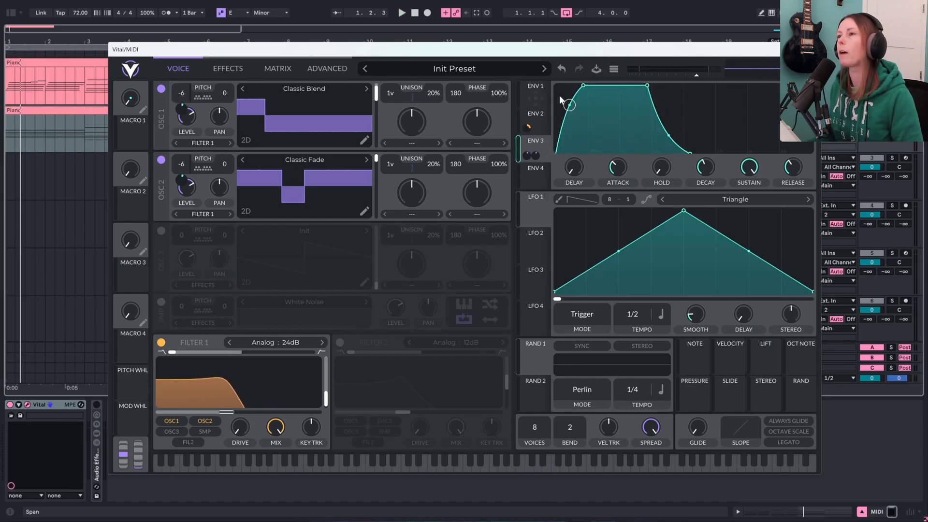
- Set both oscillators to 3 unison voices, with oscillator 1's detune at 12%, and adjust oscillator 2's detune during playback checks
left_click(535, 86)
key("space")
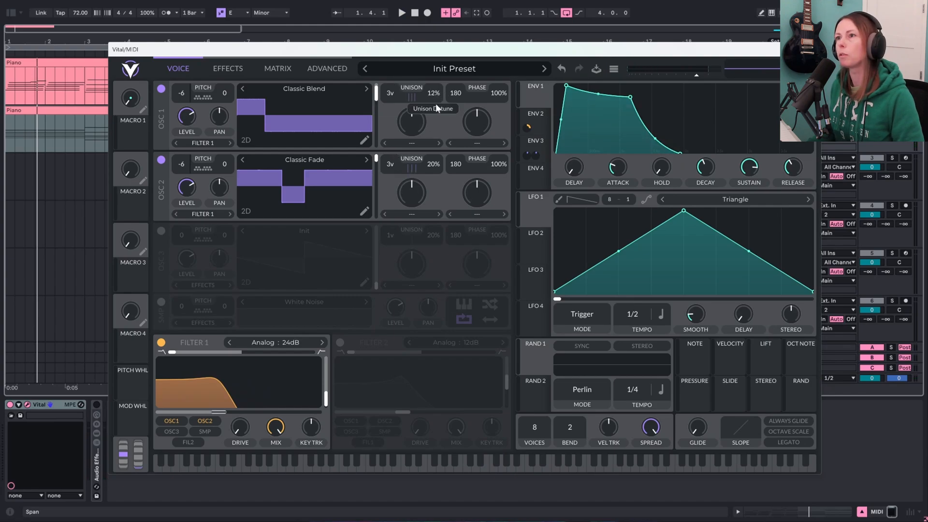
key("space")
left_click_drag(436, 176, 437, 179)
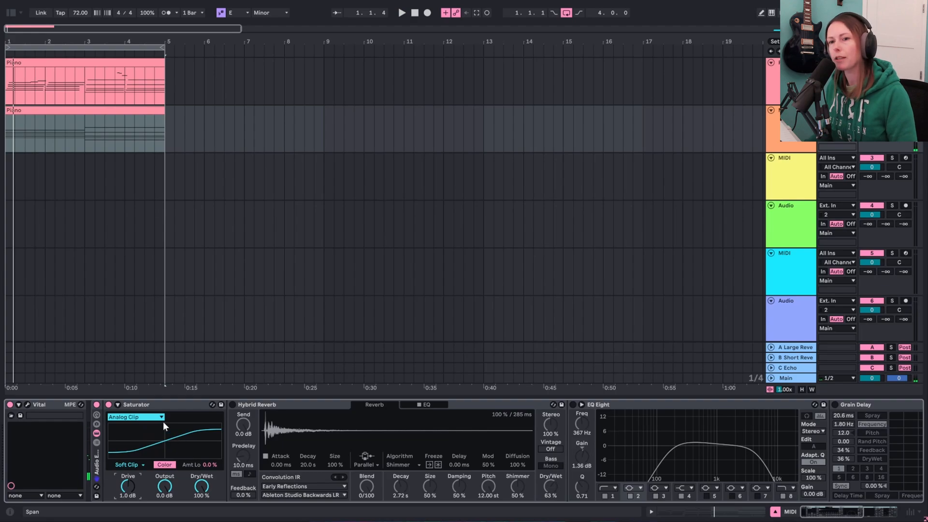
- Play the loop, enable the Hybrid Reverb after the Saturator, and review its EQ curve and reverb settings
key("space")
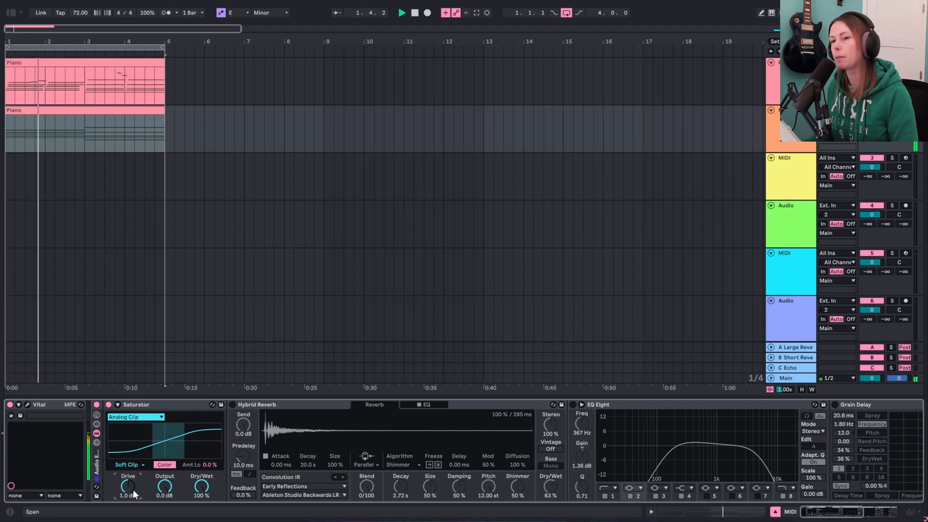
left_click(232, 405)
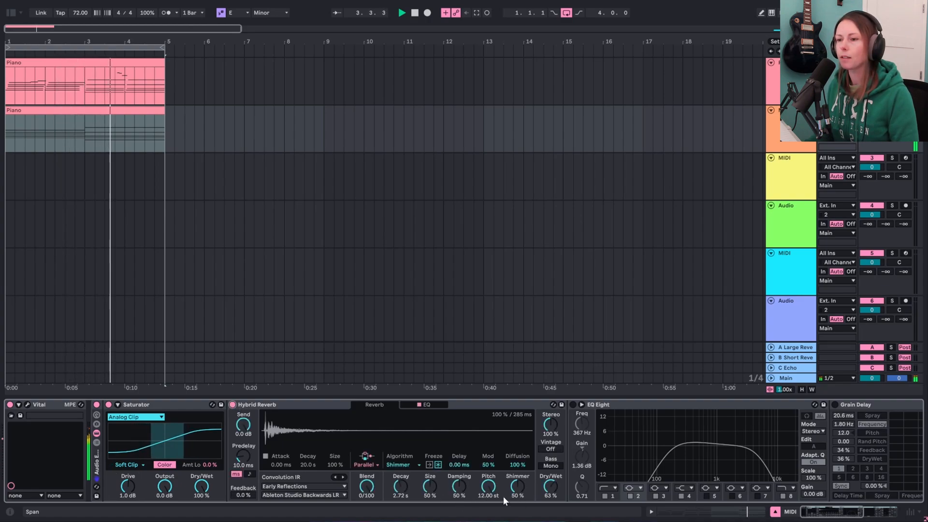
left_click(437, 404)
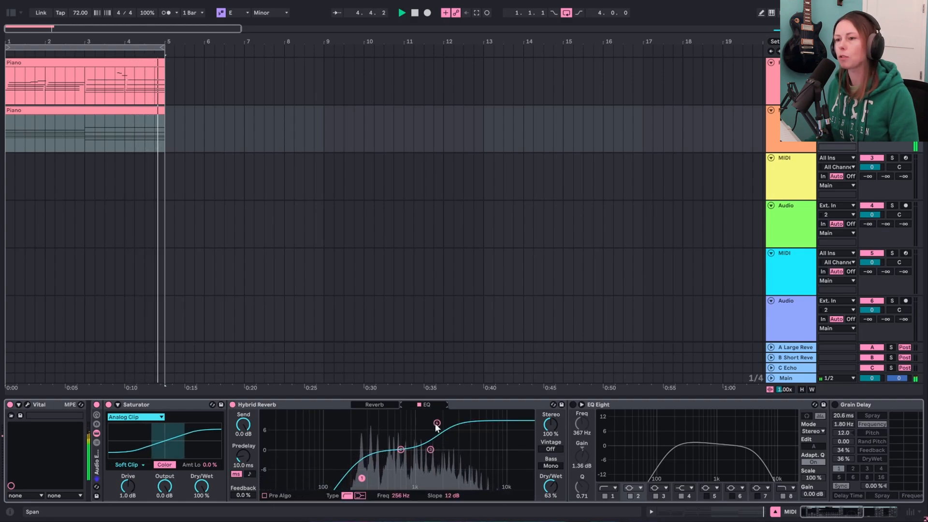
left_click(377, 405)
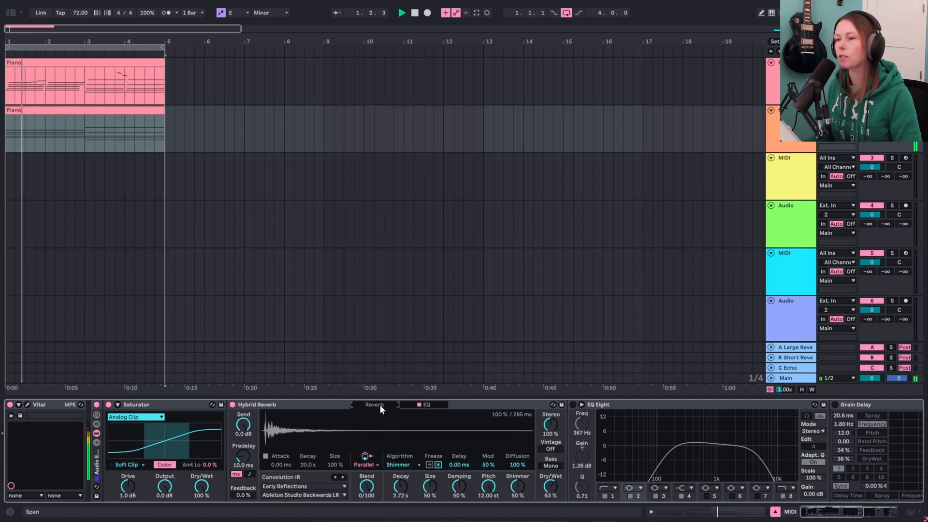
- Enable EQ Eight and Grain Delay in the effects chain while the loop plays
left_click(573, 405)
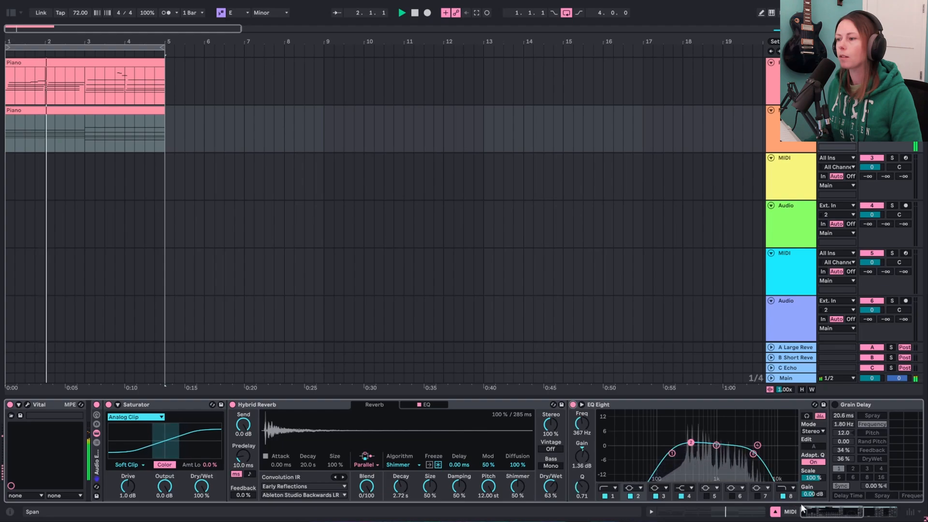
left_click(840, 516)
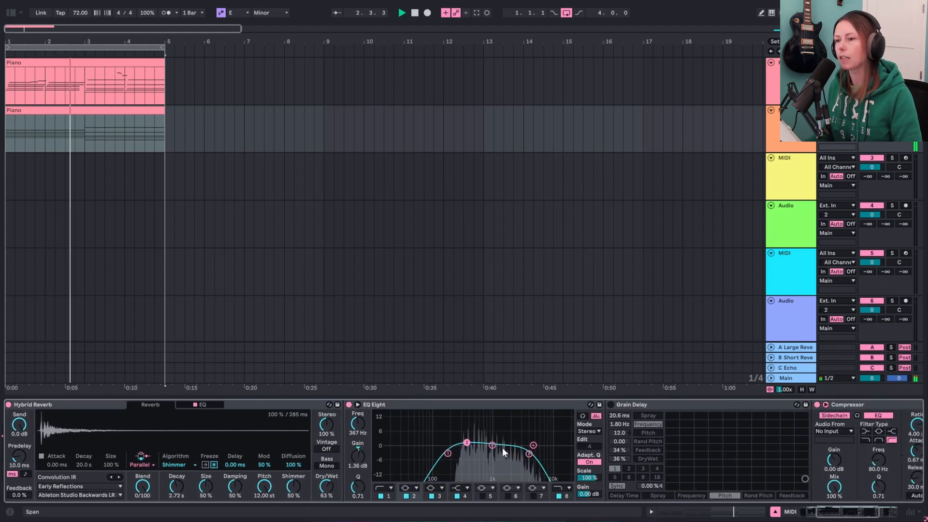
left_click(827, 512)
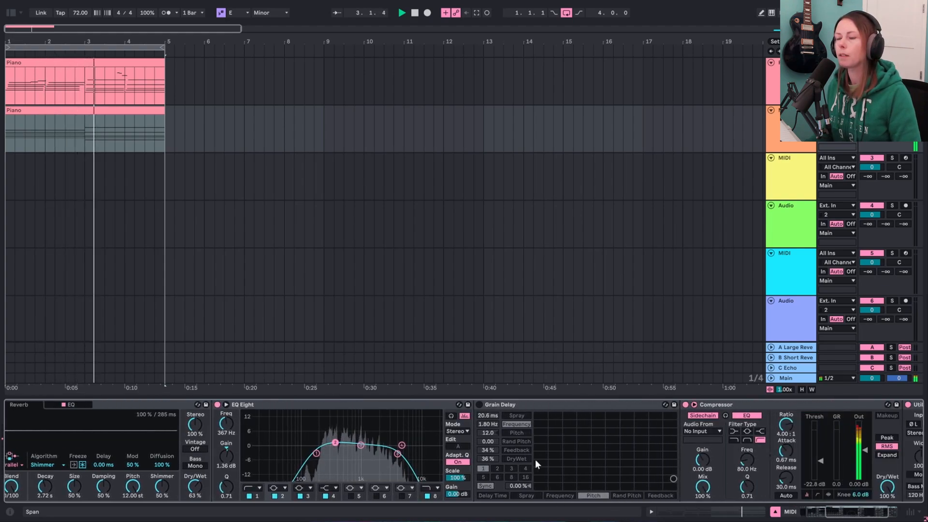
left_click(480, 405)
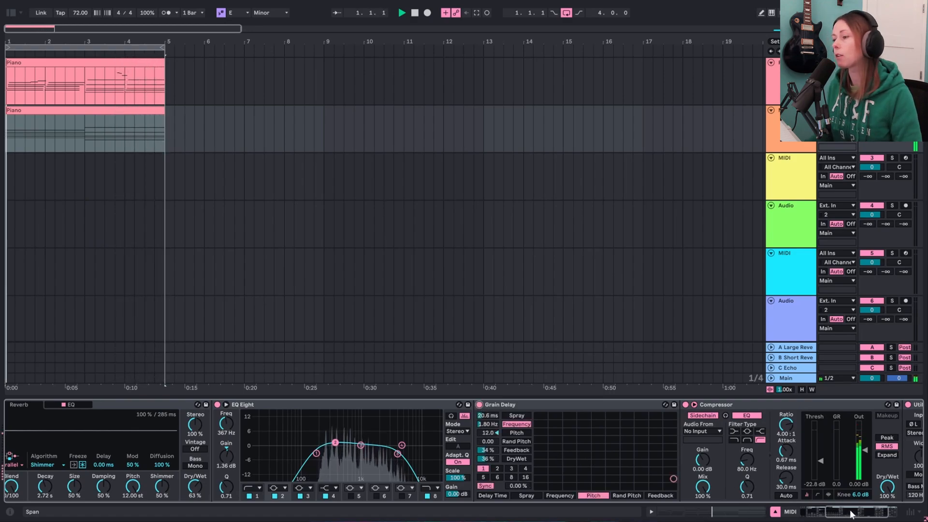
left_click(865, 514)
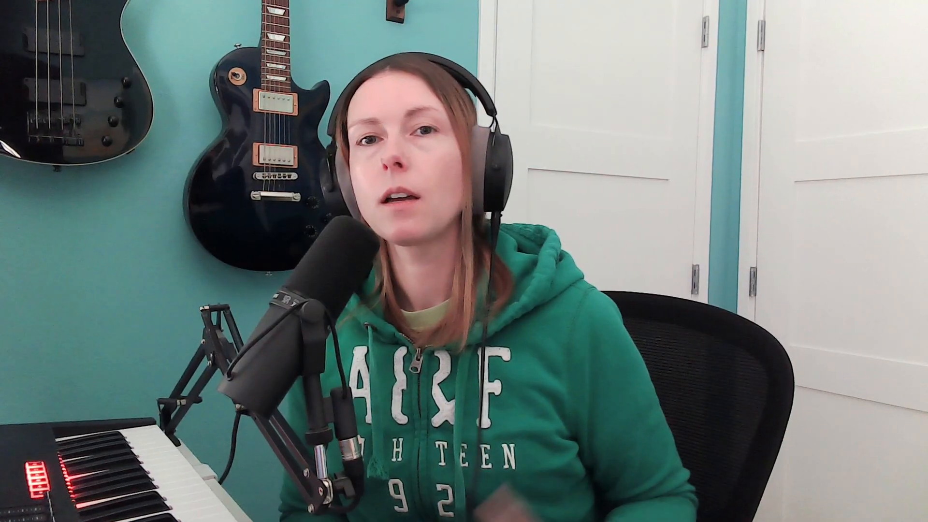